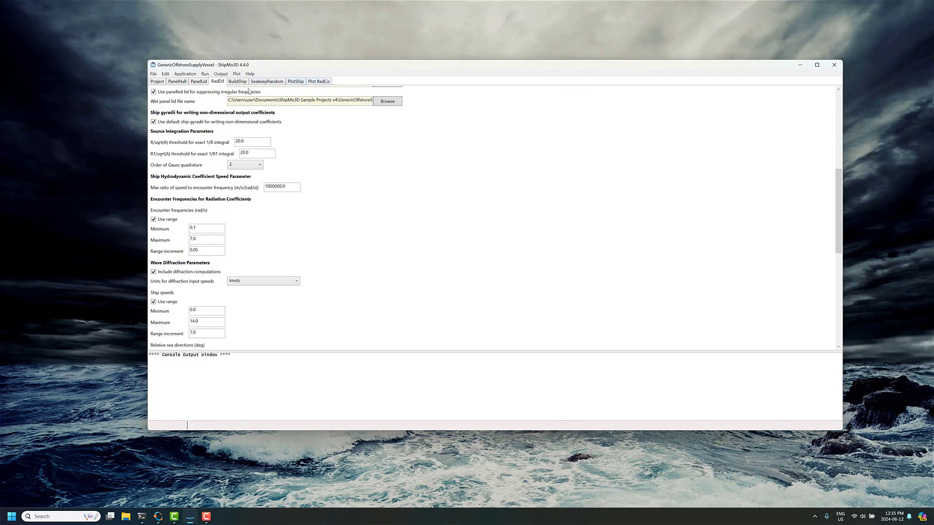
# Plot the added mass and damping radiation coefficients from the RadDif results.
pyautogui.scroll(-5, 241, 265)
pyautogui.scroll(1, 246, 258)
pyautogui.scroll(-2, 246, 258)
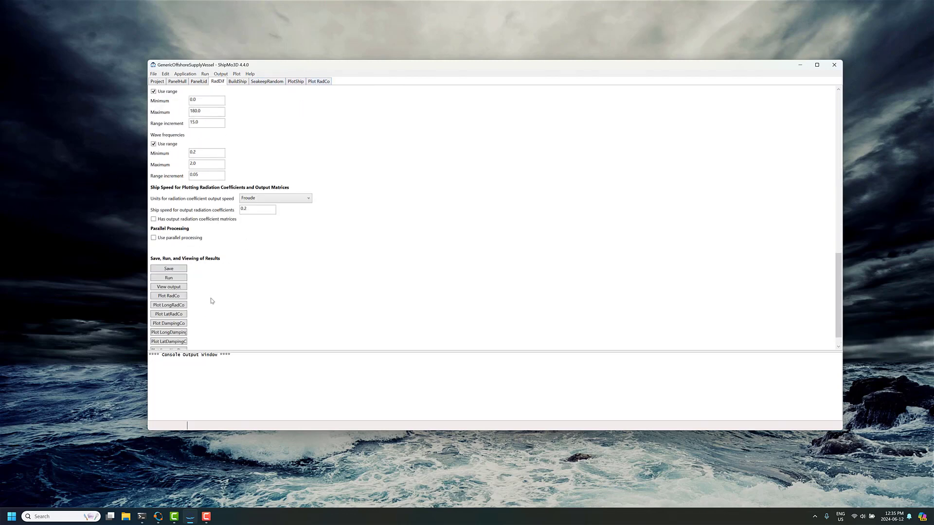
pyautogui.click(180, 298)
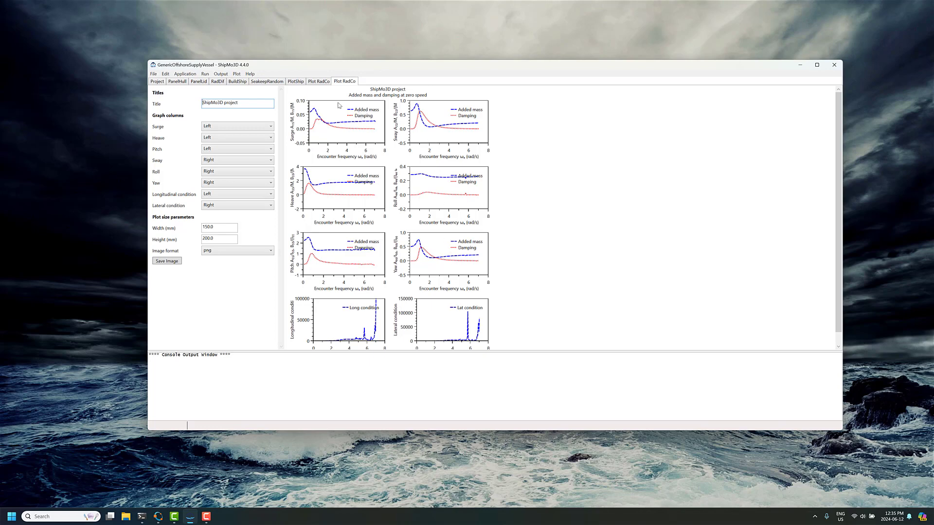
# Review the encounter frequency range for the radiation coefficients in the RadDif settings.
pyautogui.click(220, 84)
pyautogui.scroll(-8, 302, 268)
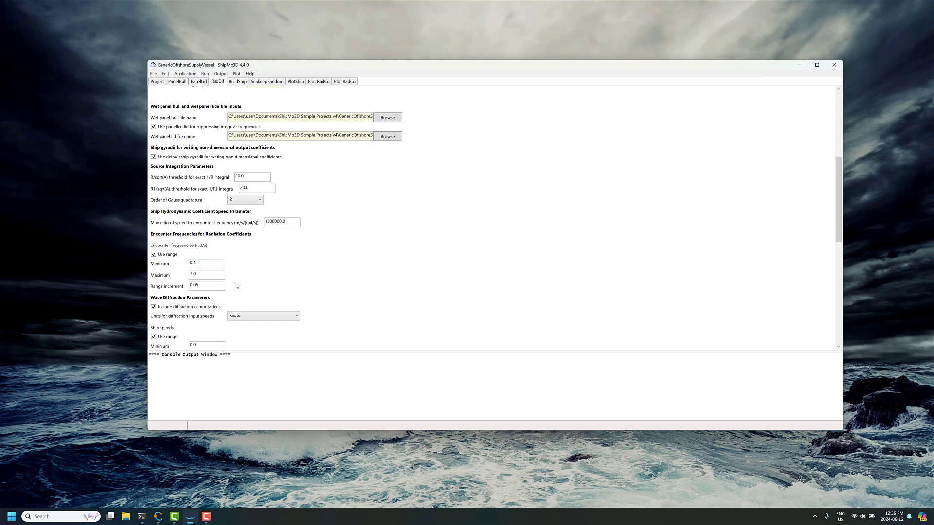
pyautogui.click(200, 268)
# View the PanelHull output and locate the ship's mass in the wet hull's hydrostatic properties.
pyautogui.click(181, 82)
pyautogui.scroll(-5, 333, 255)
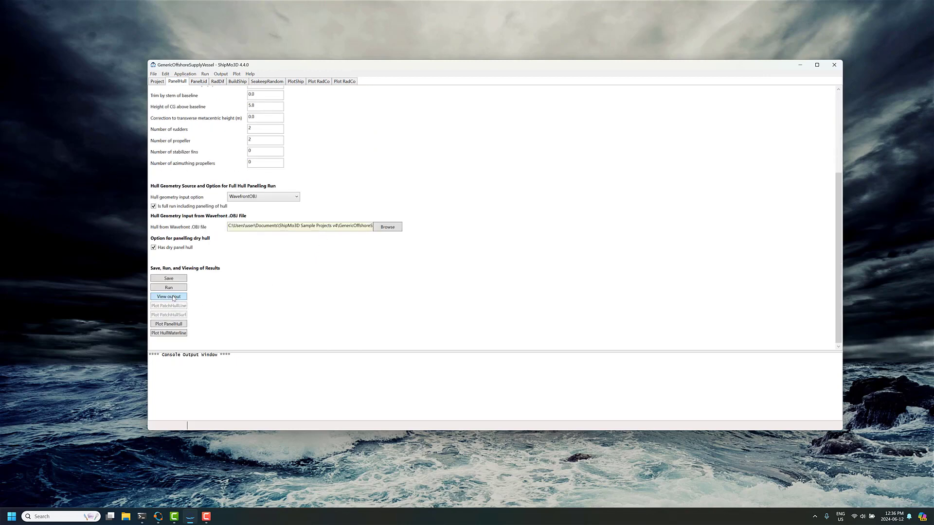
pyautogui.click(173, 297)
pyautogui.scroll(-3, 261, 292)
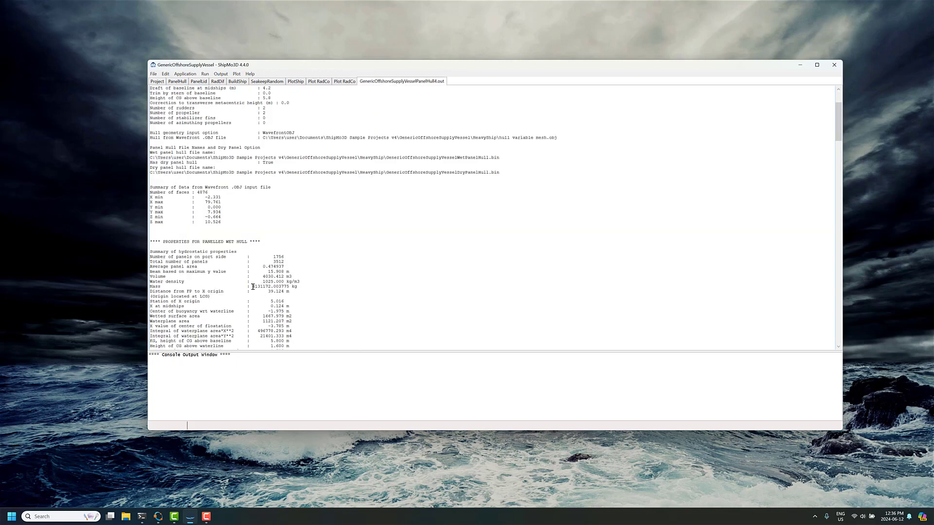
pyautogui.moveTo(253, 287); pyautogui.dragTo(270, 287)
pyautogui.click(270, 287)
pyautogui.moveTo(270, 287); pyautogui.dragTo(262, 287)
# Switch to Octave and calculate the wave period for the RadDif maximum encounter frequency with 2*pi/7.
pyautogui.click(216, 82)
pyautogui.scroll(-3, 260, 283)
pyautogui.scroll(-1, 238, 287)
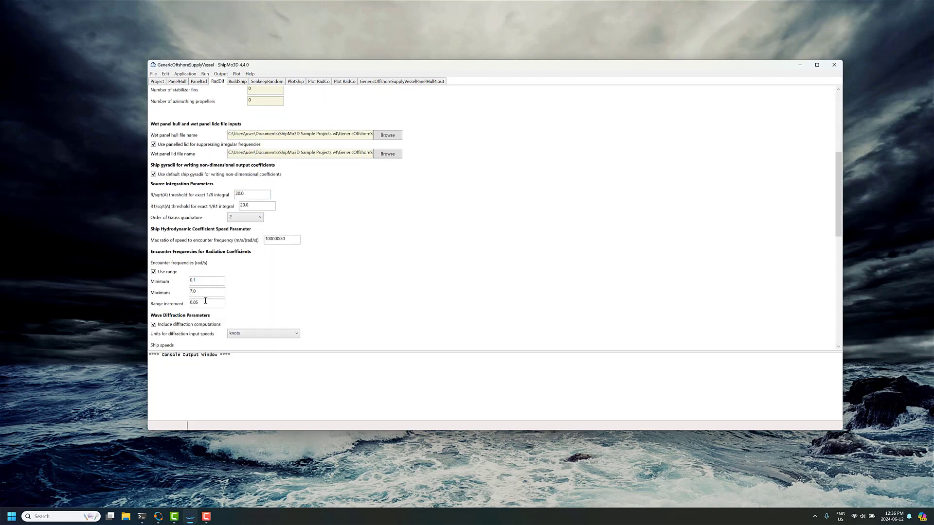
pyautogui.click(158, 517)
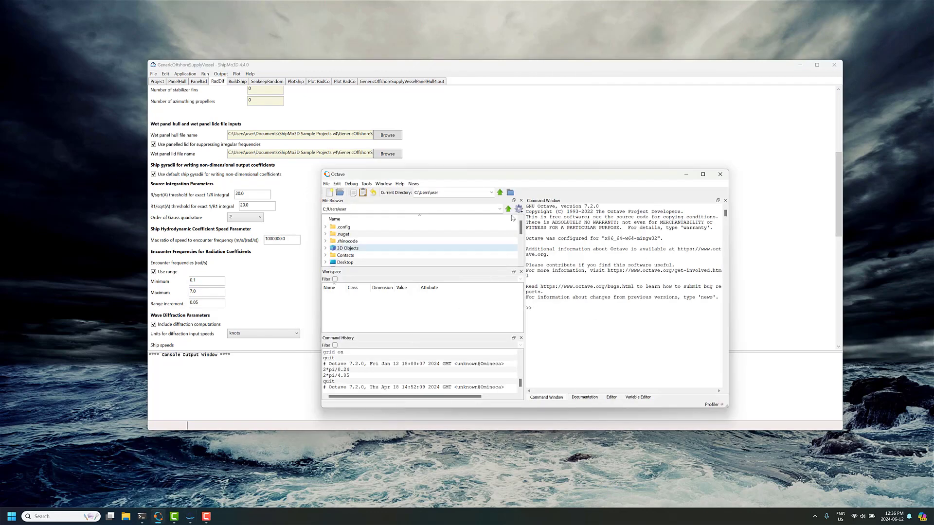
pyautogui.moveTo(528, 175); pyautogui.dragTo(601, 182)
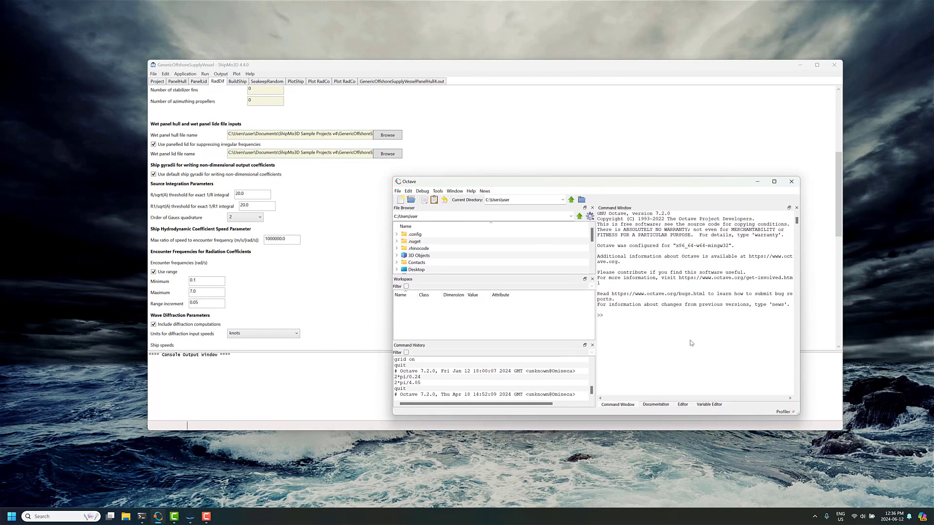
pyautogui.write('2*pi/7')
pyautogui.press('Return')
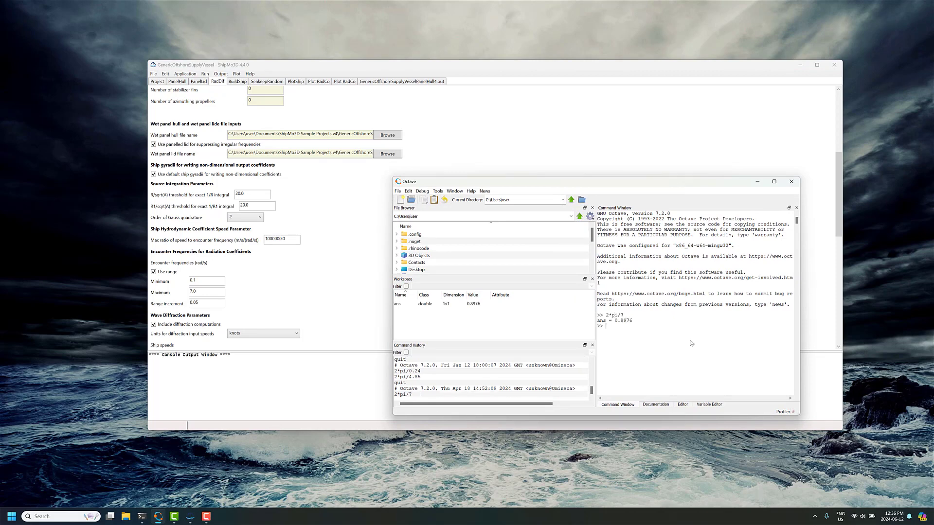
pyautogui.click(757, 184)
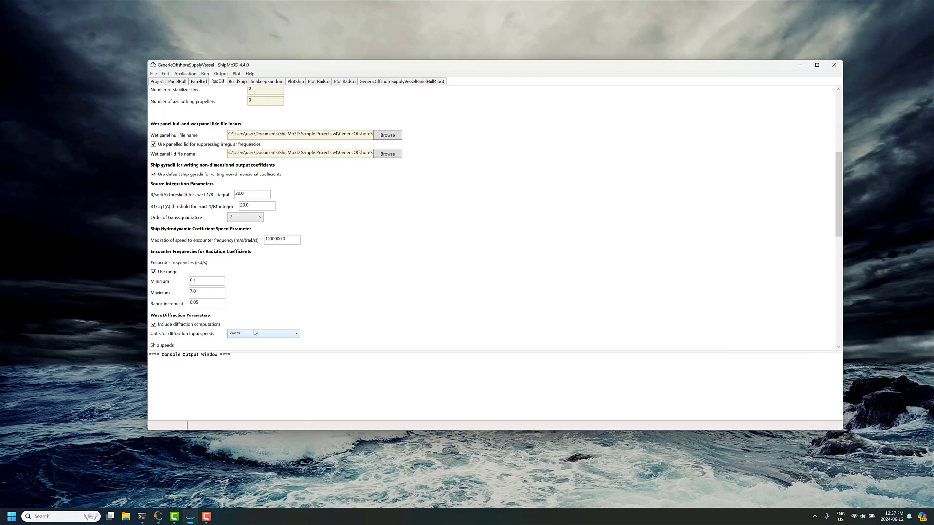
# Compare the plotted radiation coefficients with the RadDif encounter frequency range.
pyautogui.click(190, 291)
pyautogui.click(343, 82)
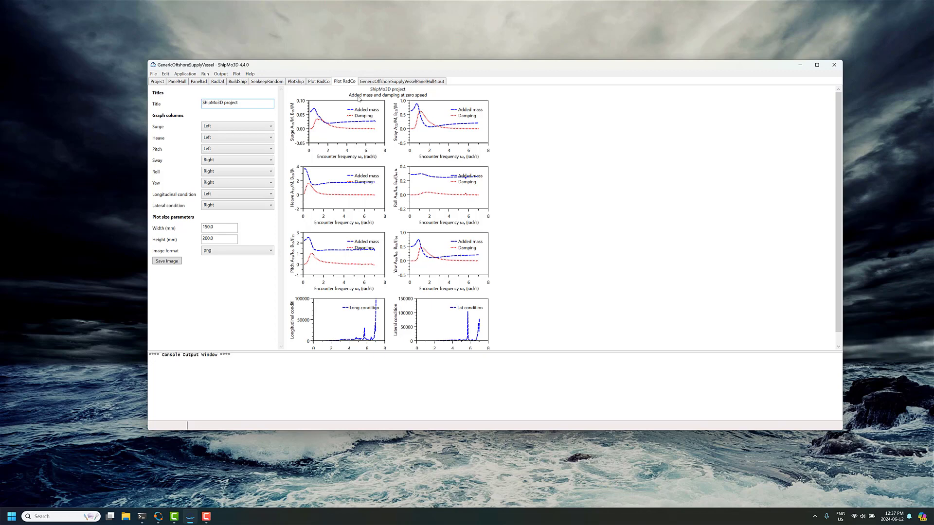
pyautogui.click(218, 81)
pyautogui.scroll(-5, 212, 304)
pyautogui.scroll(-2, 212, 304)
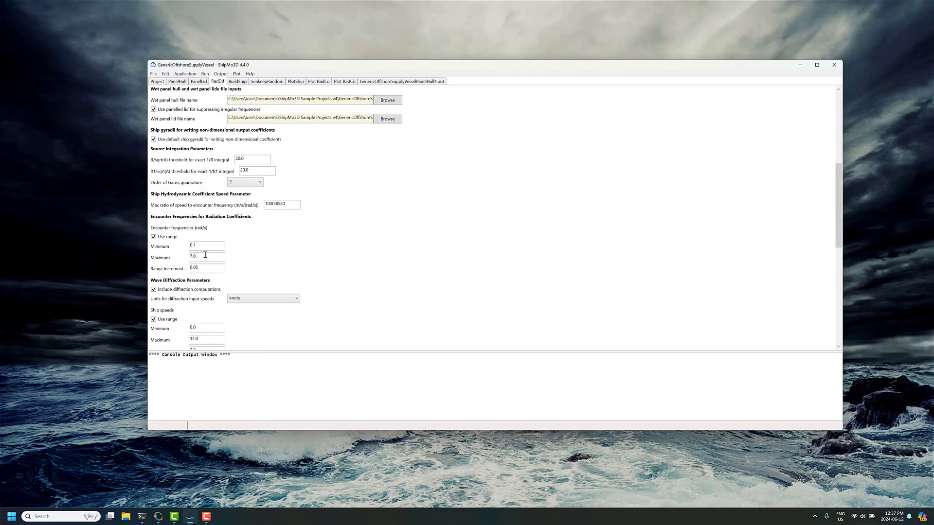
# Switch to Octave, calculate the period for the minimum encounter frequency with 2*pi/0.1, and return to the RadDif frequency range in ShipMo3D.
pyautogui.click(191, 508)
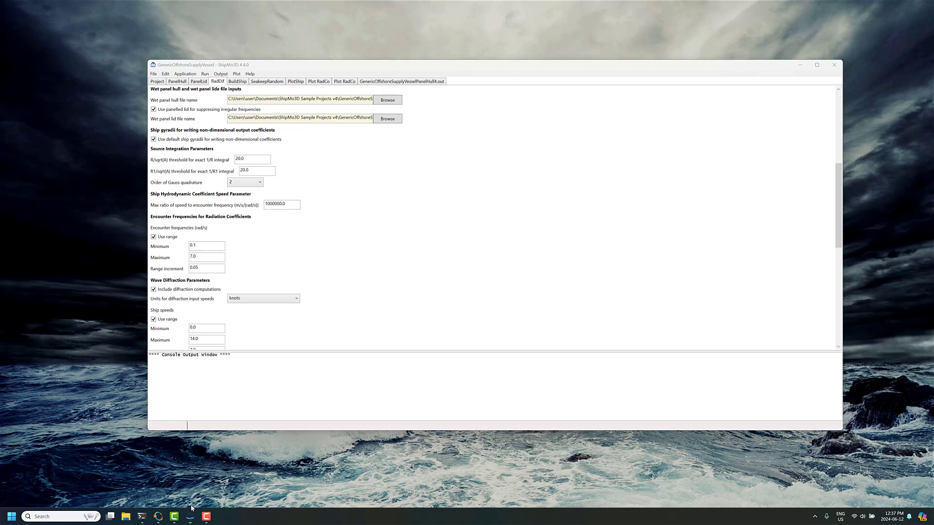
pyautogui.click(158, 517)
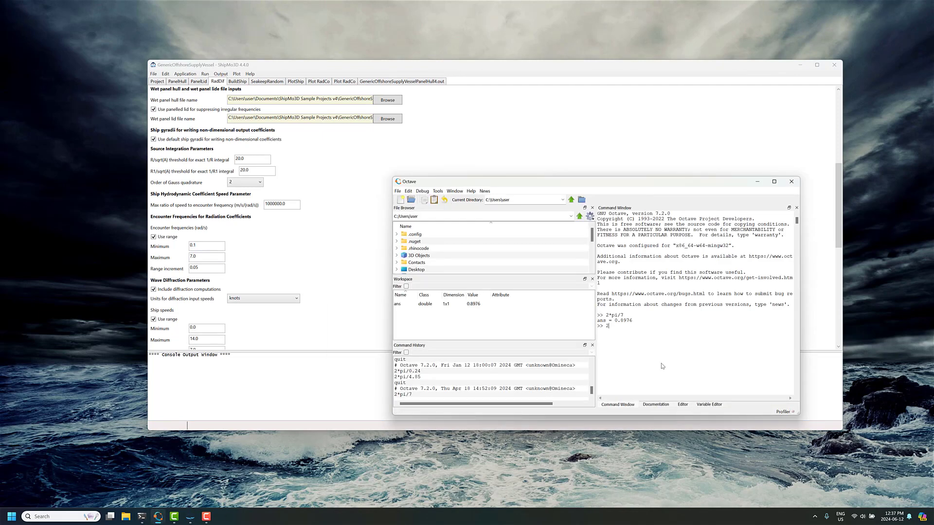
pyautogui.write('2*pi/0.1')
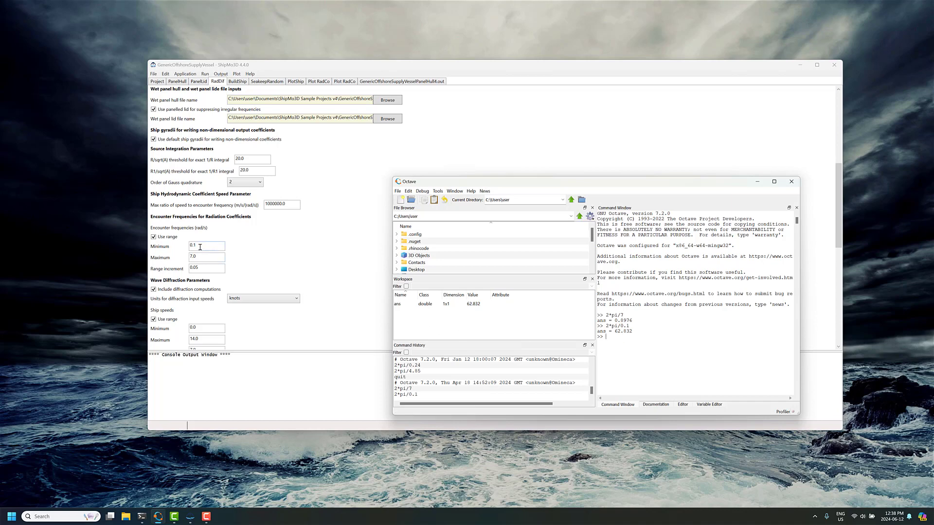
pyautogui.click(197, 268)
pyautogui.click(616, 338)
pyautogui.click(204, 257)
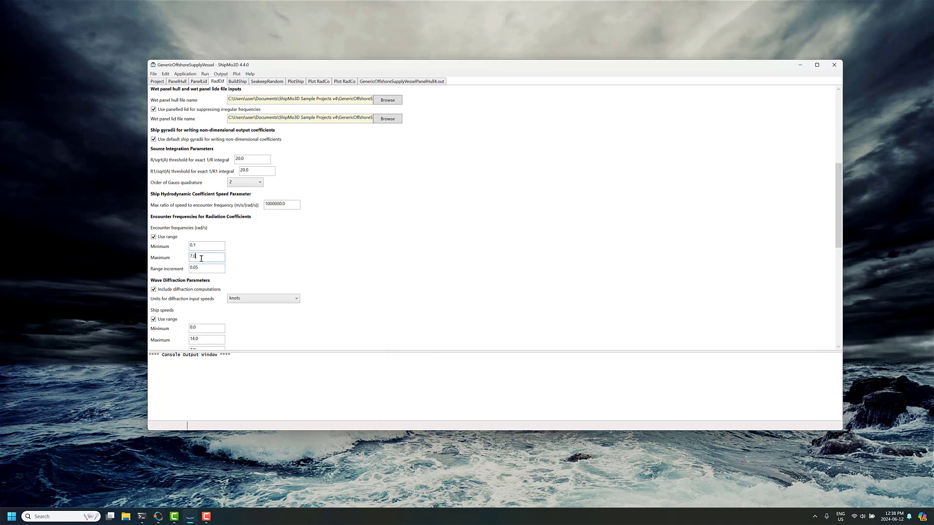
# Review the wave diffraction ranges for ship speed, relative sea direction and wave frequency against the encounter frequency range.
pyautogui.scroll(-6, 201, 258)
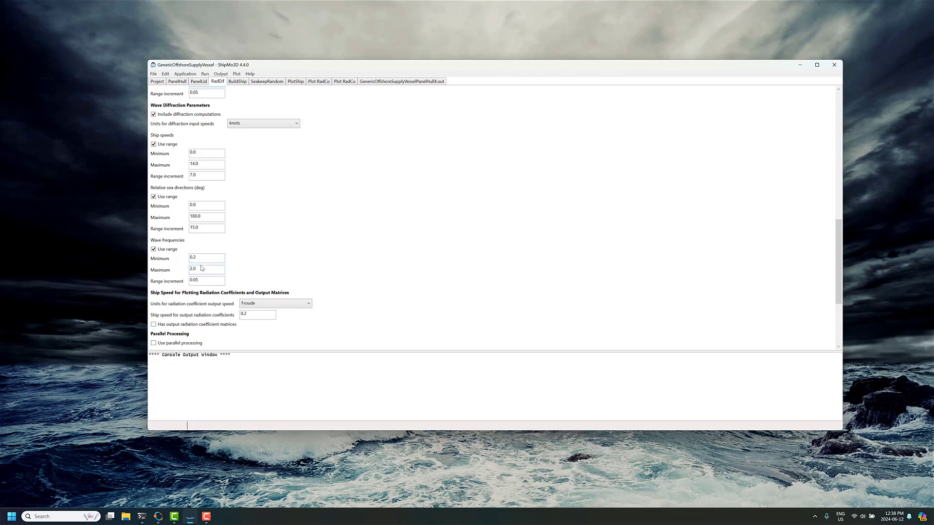
pyautogui.scroll(5, 202, 268)
pyautogui.scroll(-4, 197, 269)
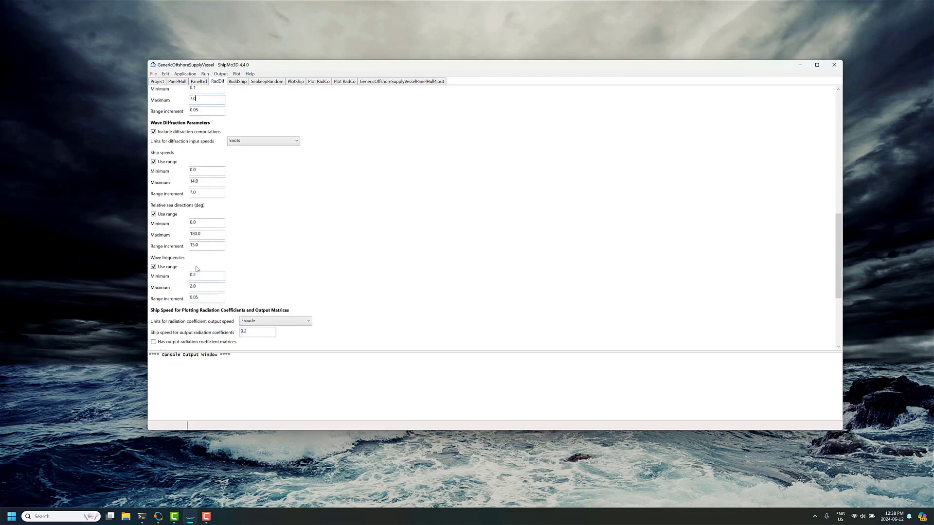
pyautogui.scroll(9, 200, 290)
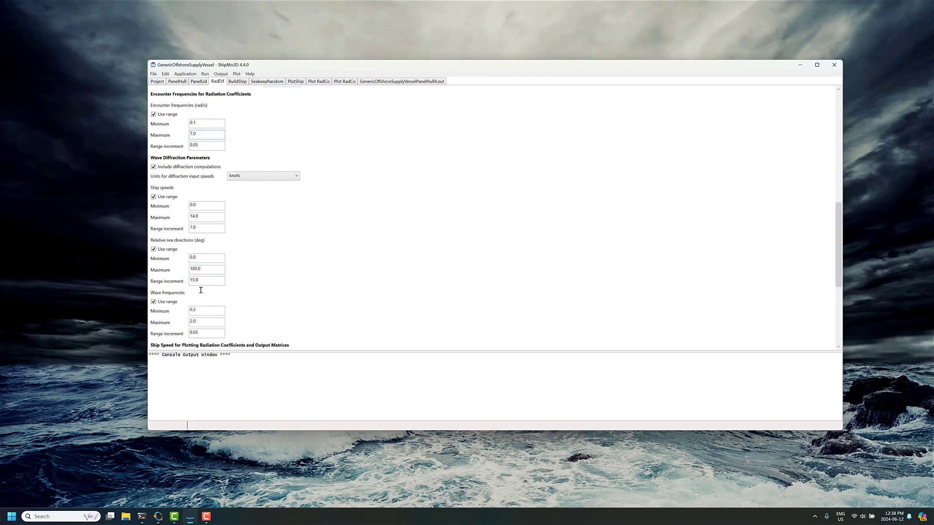